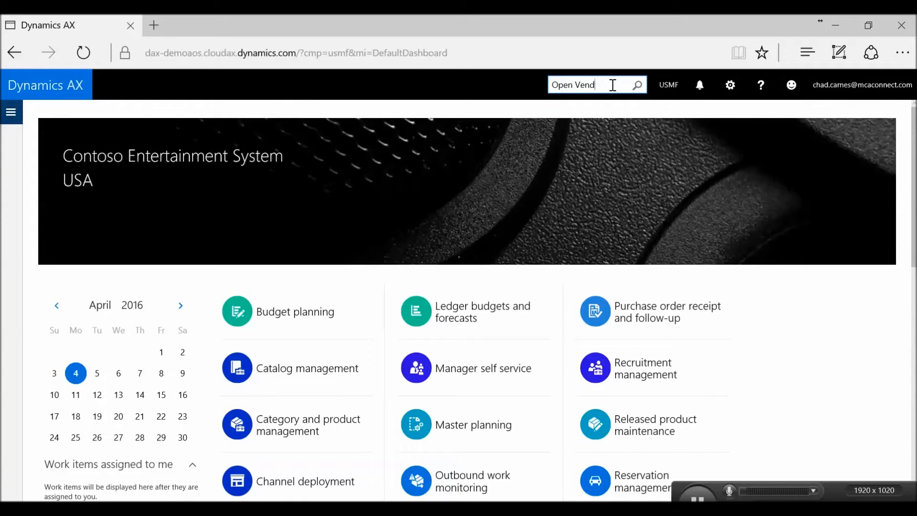
- Go to the Open vendor invoices page, export the open vendor transactions to Excel and open the downloaded workbook
{"action": "left_click", "coordinate": [598, 111]}
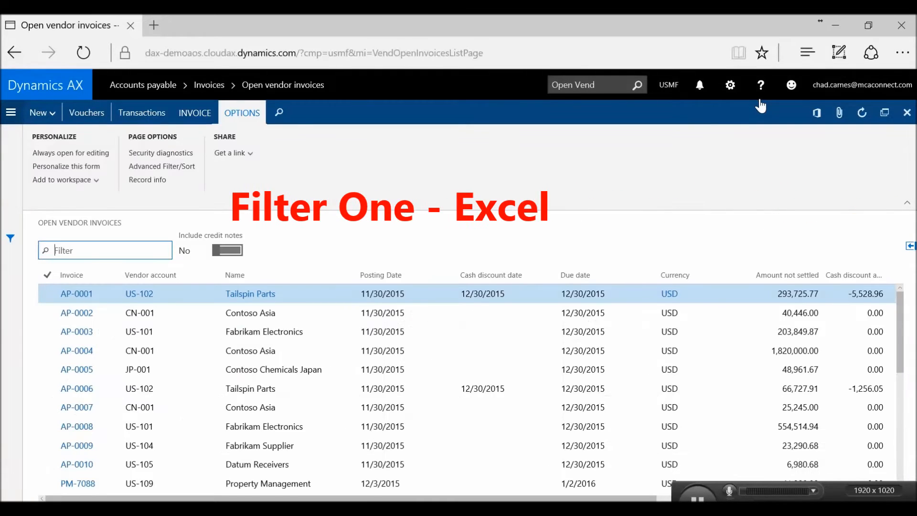
{"action": "left_click", "coordinate": [816, 112]}
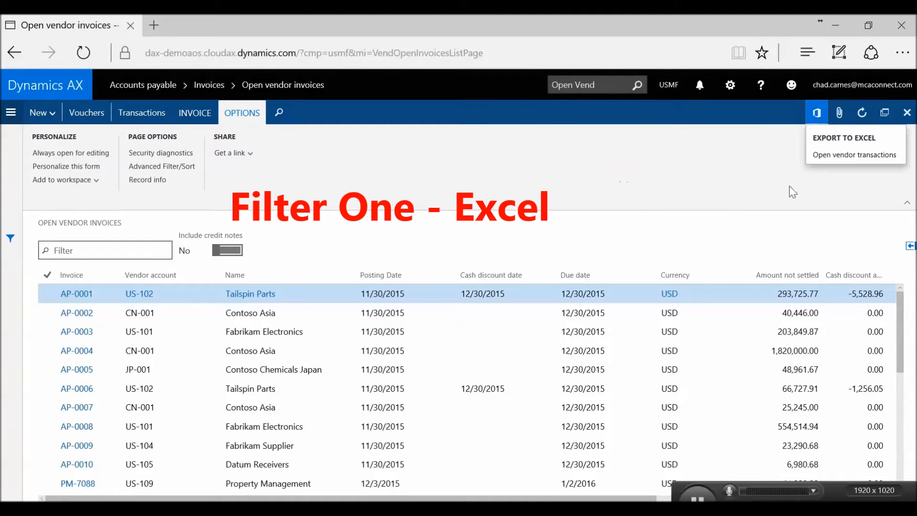
{"action": "left_click", "coordinate": [850, 155]}
{"action": "left_click", "coordinate": [716, 192]}
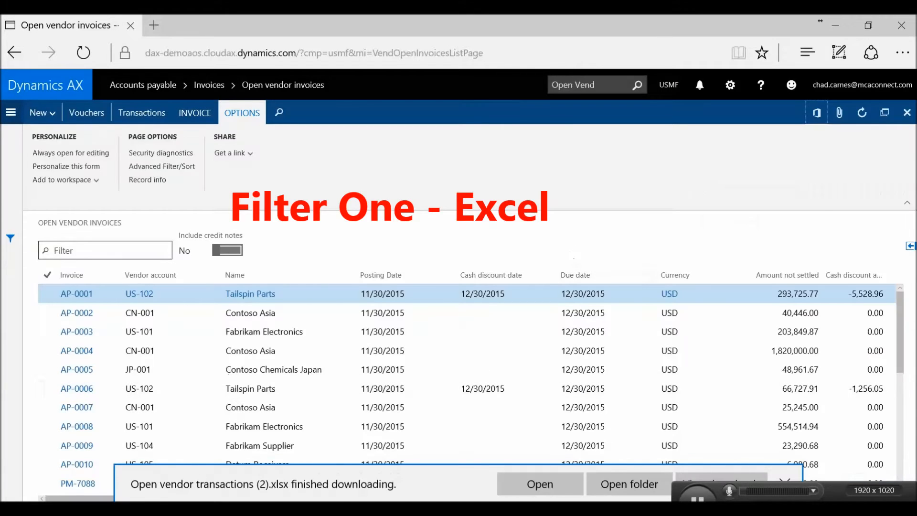
{"action": "left_click", "coordinate": [542, 484]}
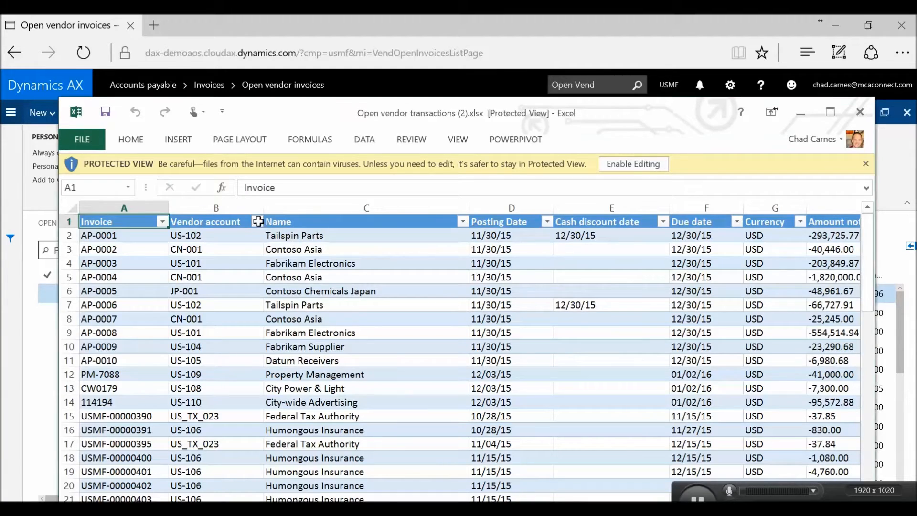
- Enable editing in the exported workbook, filter its Vendor account column by US, and close the workbook
{"action": "left_click", "coordinate": [257, 221]}
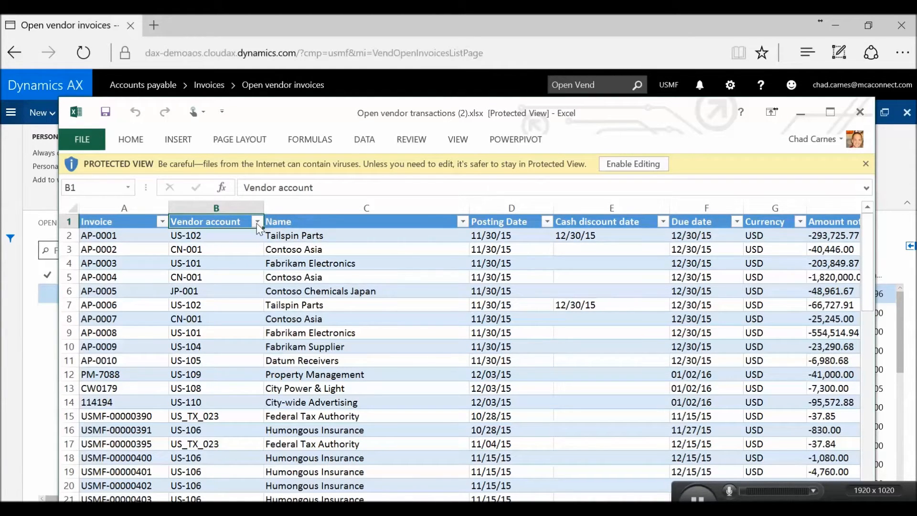
{"action": "left_click", "coordinate": [234, 247]}
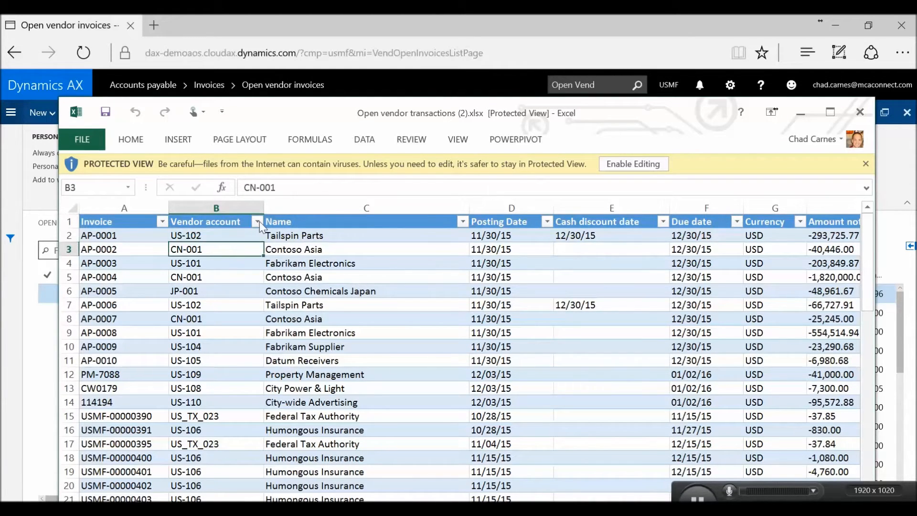
{"action": "left_click", "coordinate": [633, 164]}
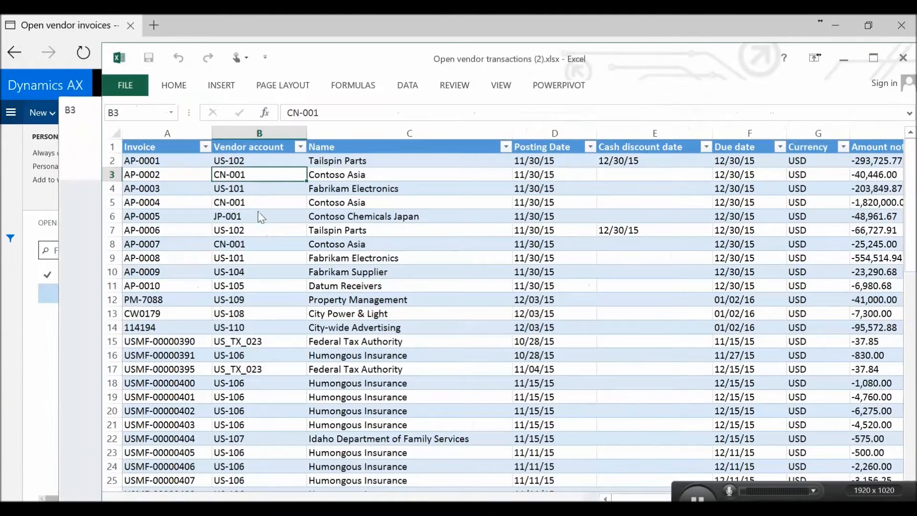
{"action": "left_click", "coordinate": [300, 147]}
{"action": "left_click", "coordinate": [189, 268]}
{"action": "type", "text": "US"}
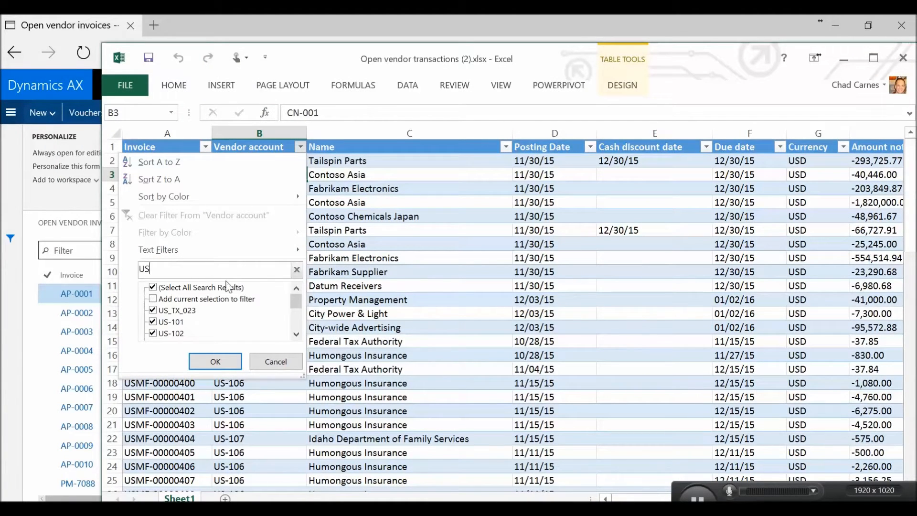
{"action": "left_click", "coordinate": [215, 361]}
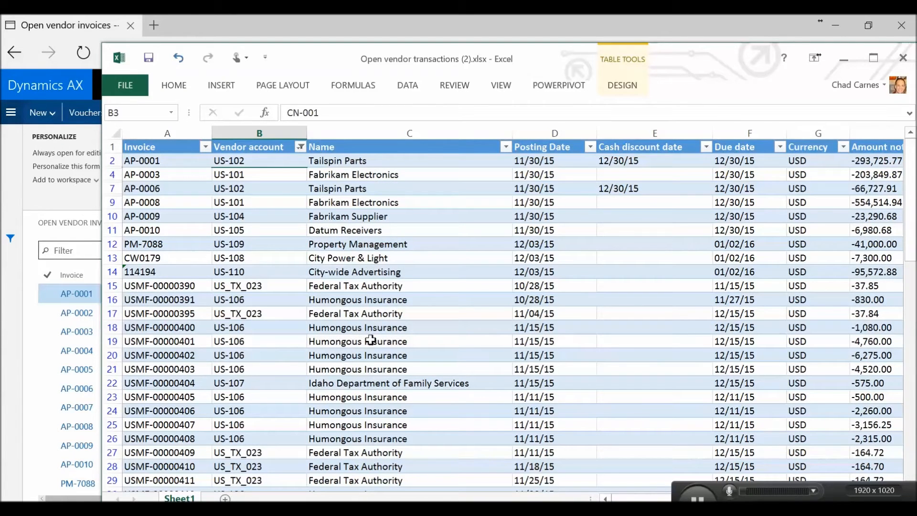
{"action": "left_click", "coordinate": [904, 59]}
{"action": "left_click", "coordinate": [444, 283]}
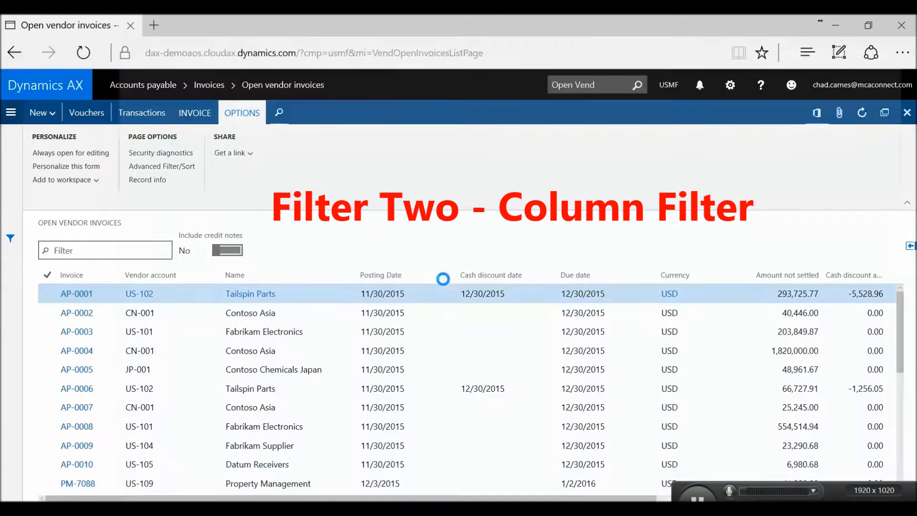
- Filter the Vendor account column of the invoice list to values that begin with US, and clear that filter
{"action": "left_click", "coordinate": [212, 276]}
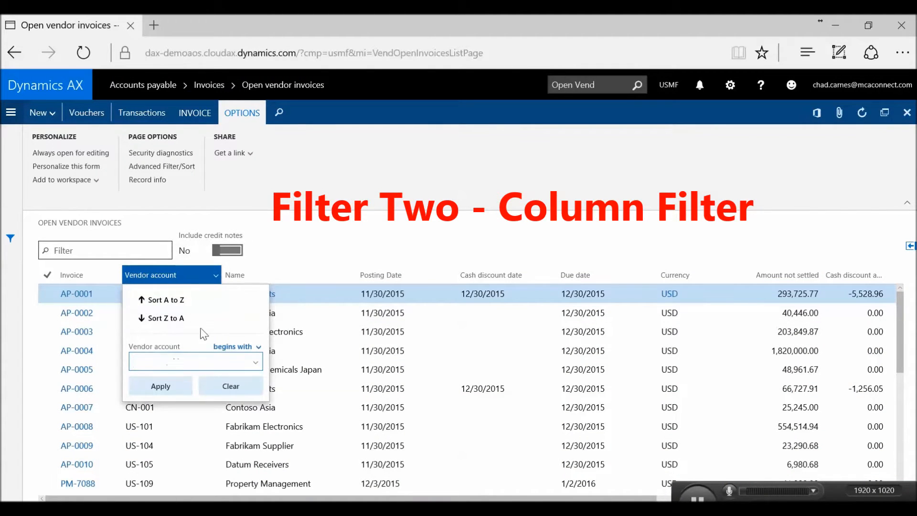
{"action": "left_click", "coordinate": [160, 386]}
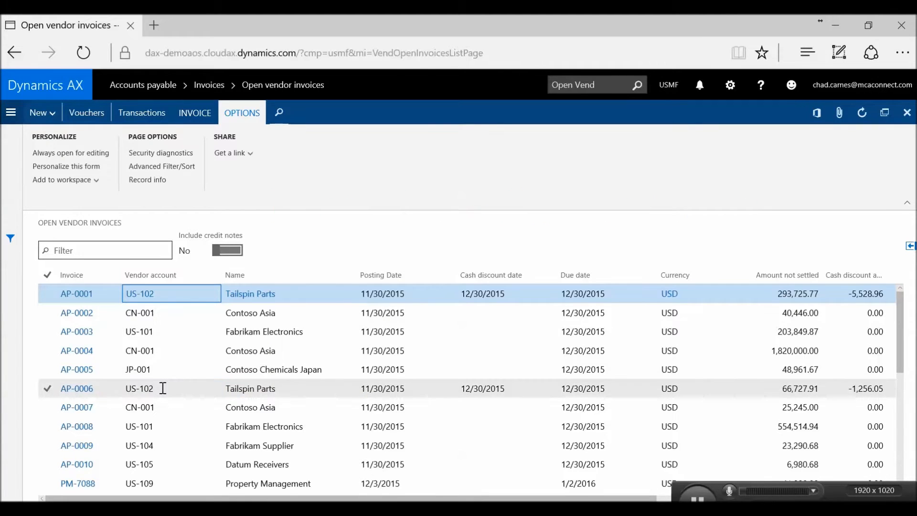
{"action": "left_click", "coordinate": [213, 276]}
{"action": "left_click", "coordinate": [231, 386]}
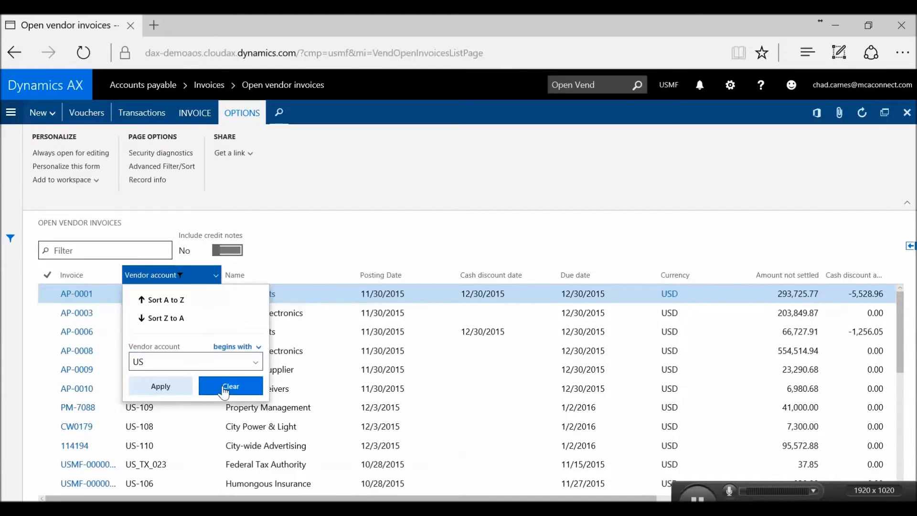
- Quick-filter the invoice list by Vendor account "US", and clear the quick filter
{"action": "left_click", "coordinate": [128, 252]}
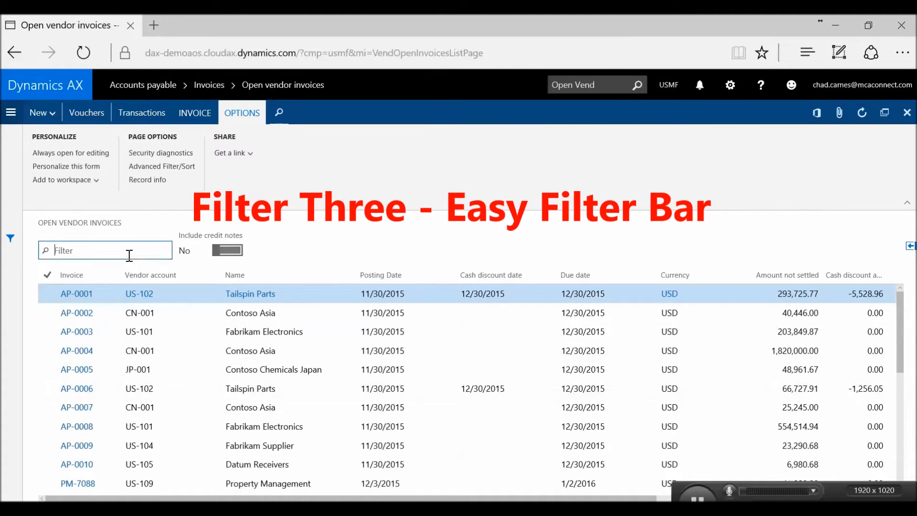
{"action": "type", "text": "US"}
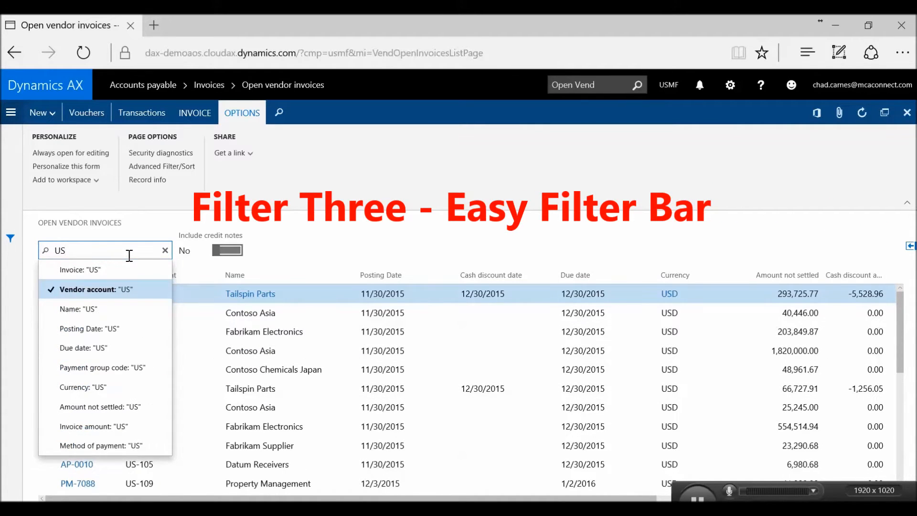
{"action": "left_click", "coordinate": [115, 290]}
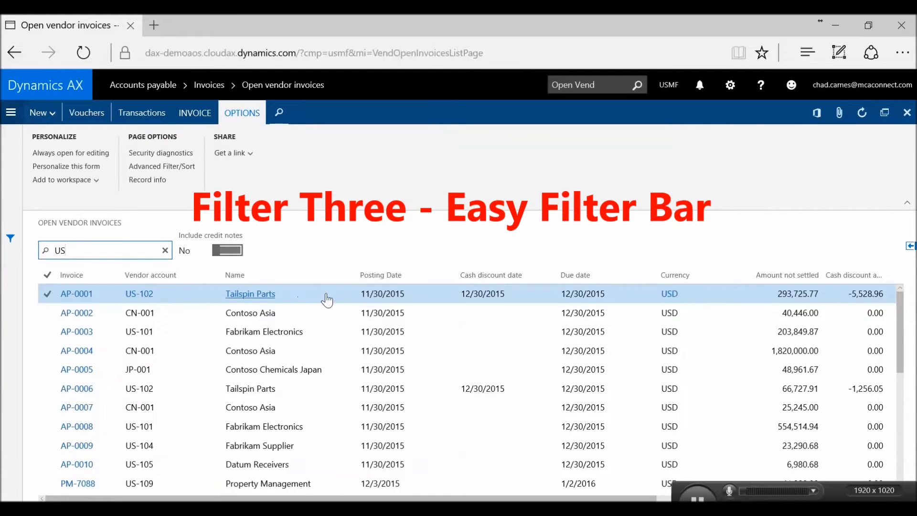
{"action": "left_click", "coordinate": [165, 250]}
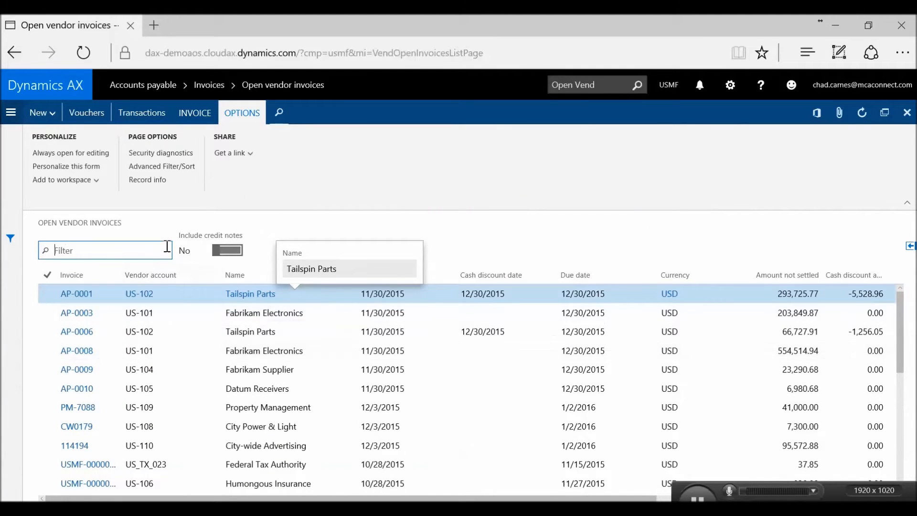
- Show the multiple-field filters, apply Vendor account begins with US, and reset the filters
{"action": "left_click", "coordinate": [9, 239]}
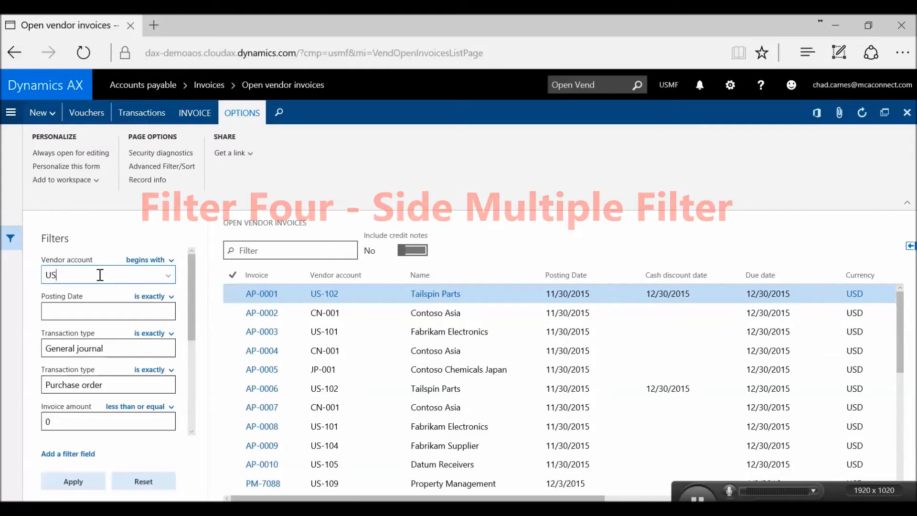
{"action": "left_click", "coordinate": [172, 261]}
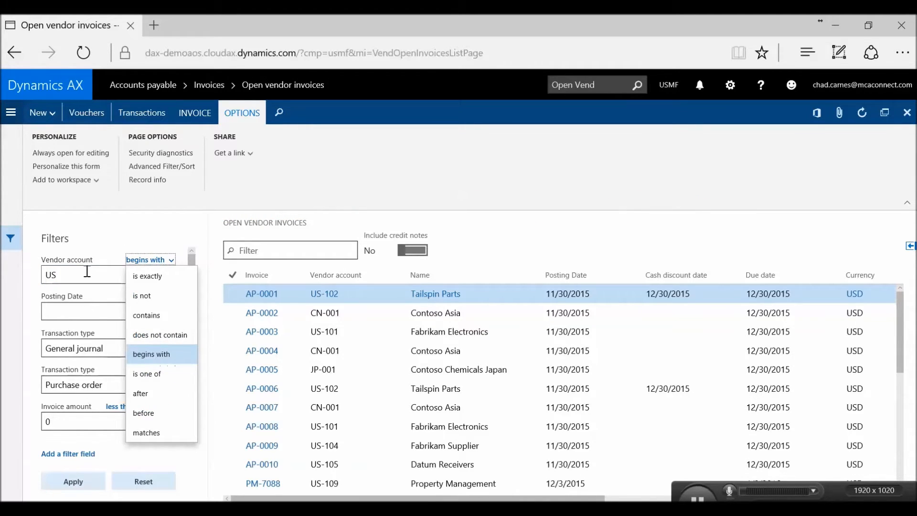
{"action": "left_click", "coordinate": [99, 270]}
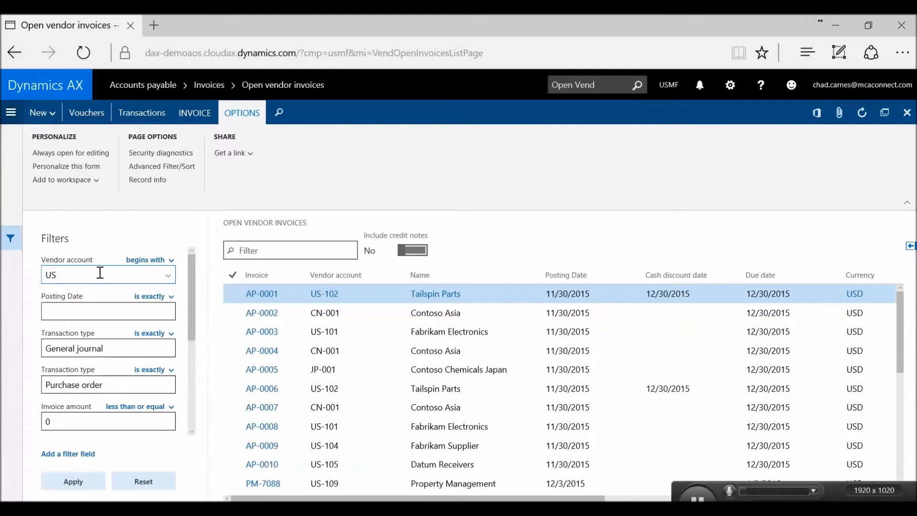
{"action": "left_click", "coordinate": [73, 483]}
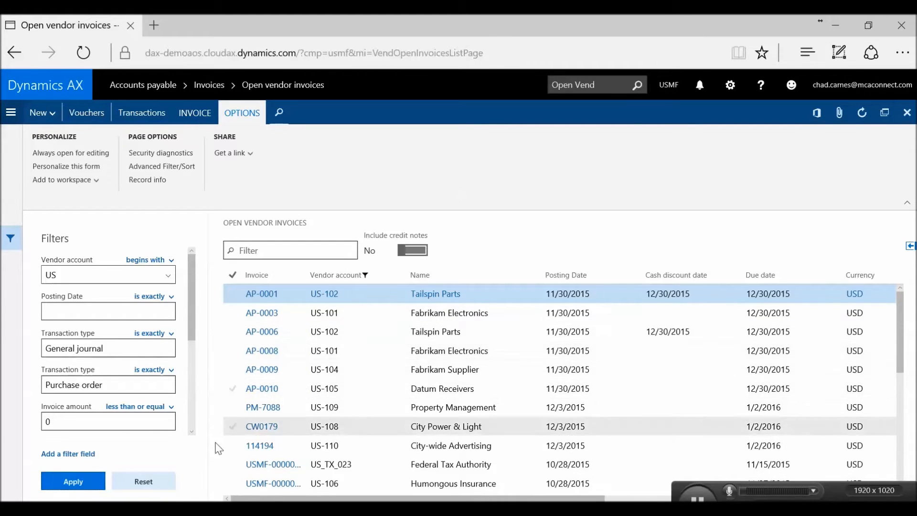
{"action": "left_click", "coordinate": [162, 484]}
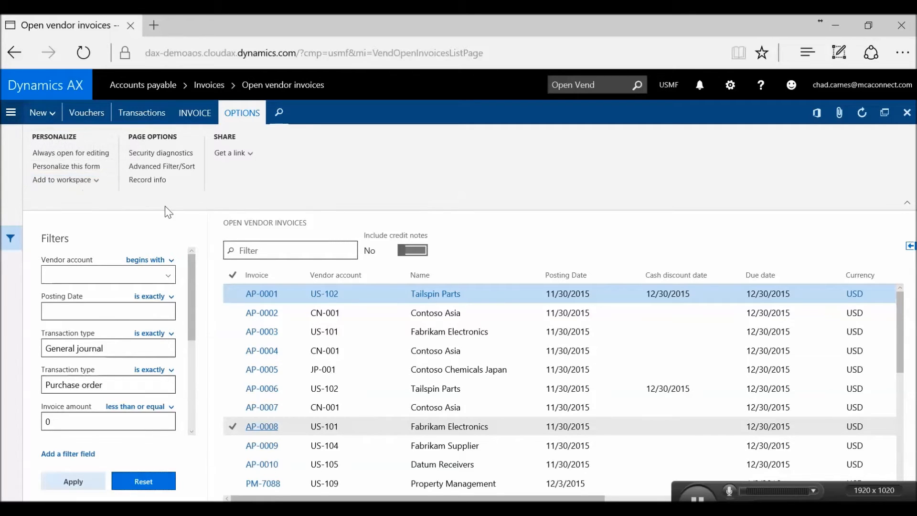
{"action": "left_click", "coordinate": [11, 241]}
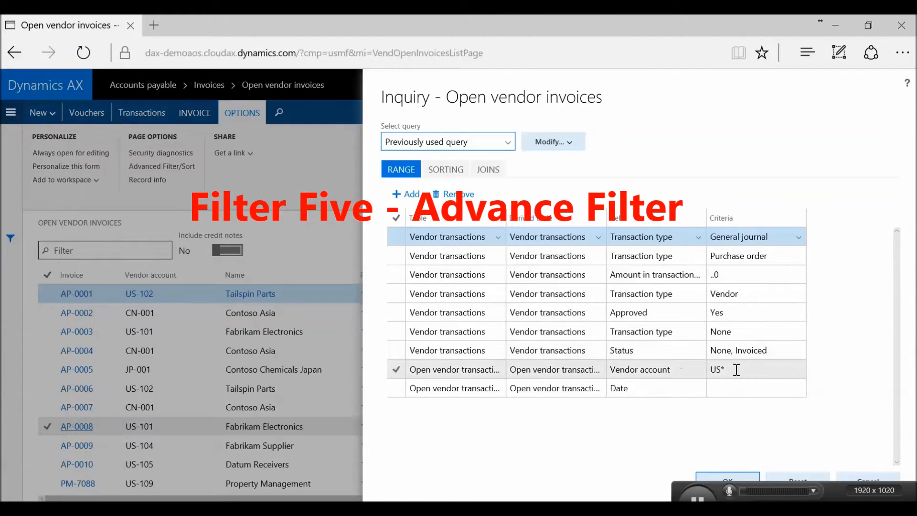
- Save the advanced query with Vendor account criteria US* under the name "US* Open AP" and apply it to the list
{"action": "left_click", "coordinate": [741, 369]}
{"action": "double_click", "coordinate": [718, 372]}
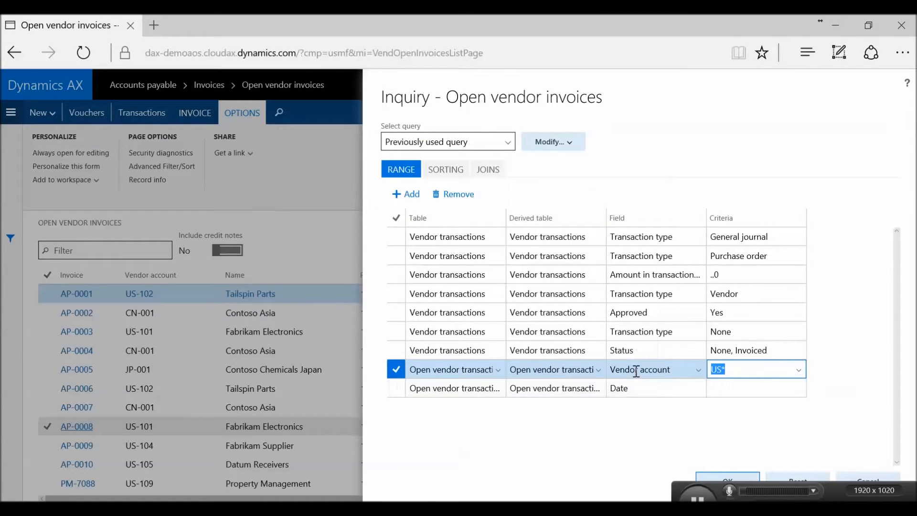
{"action": "left_click", "coordinate": [569, 143]}
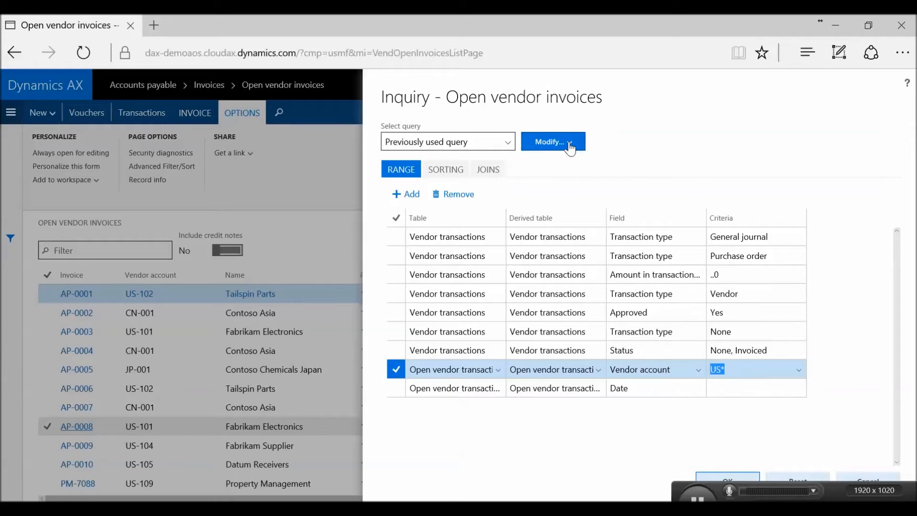
{"action": "left_click", "coordinate": [541, 161]}
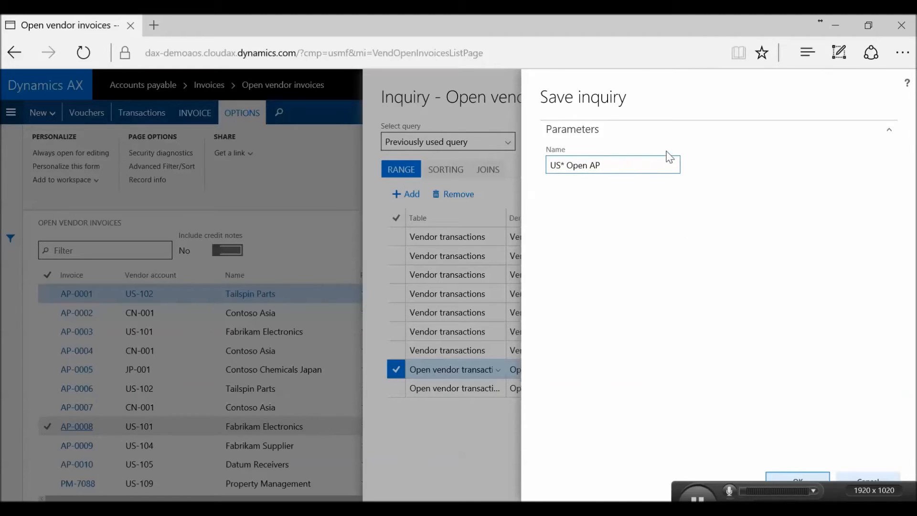
{"action": "left_click", "coordinate": [796, 475]}
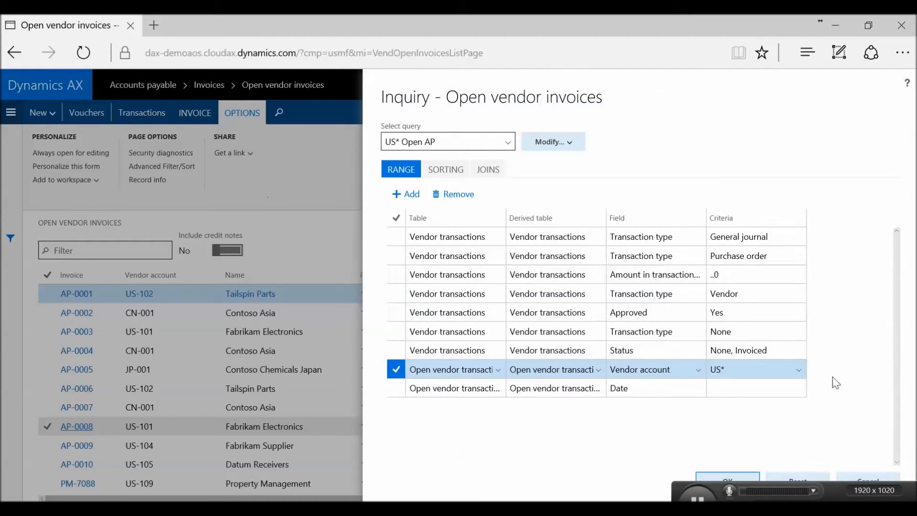
{"action": "left_click", "coordinate": [722, 479]}
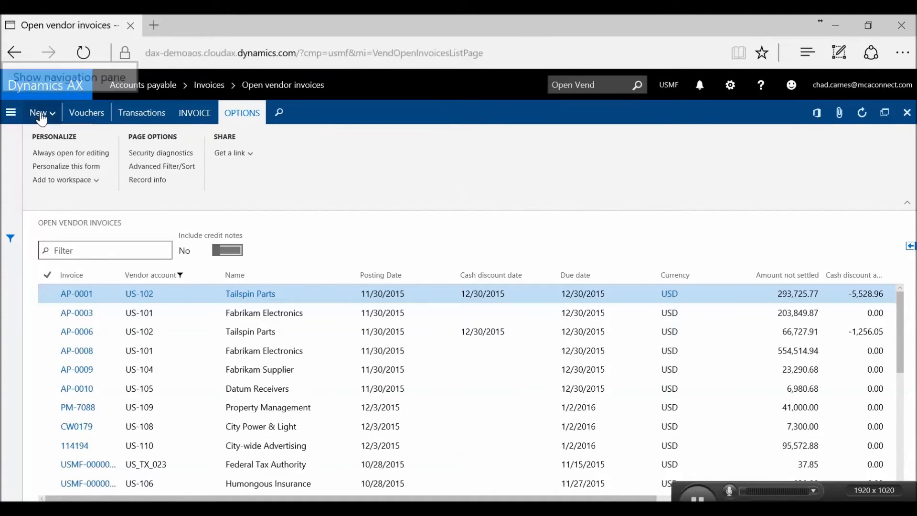
- Add the Accounts payable page Open vendor invoices to the favorites and reopen it from there
{"action": "left_click", "coordinate": [9, 115]}
{"action": "left_click", "coordinate": [57, 206]}
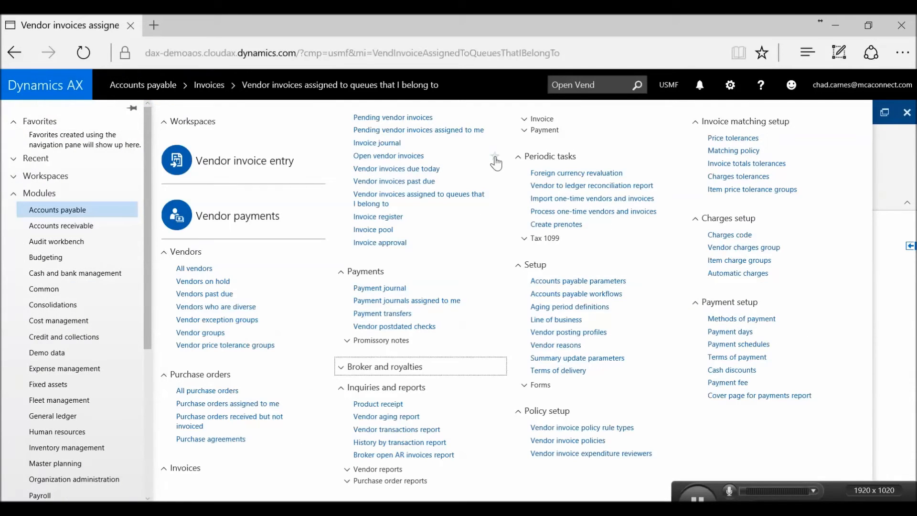
{"action": "left_click", "coordinate": [495, 156]}
{"action": "left_click", "coordinate": [44, 125]}
{"action": "left_click", "coordinate": [50, 124]}
{"action": "left_click", "coordinate": [72, 139]}
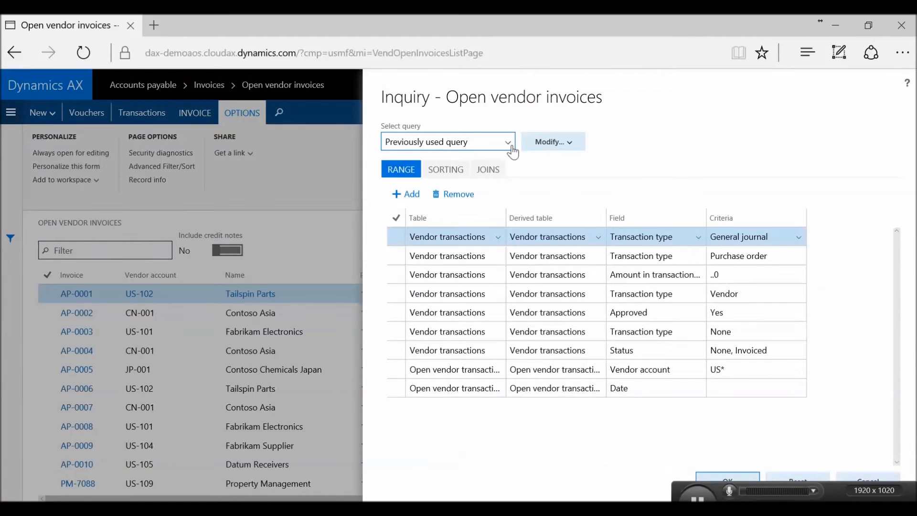
- Load the saved query "US* Open AP" in the advanced filter and apply it to the open vendor invoices
{"action": "left_click", "coordinate": [509, 144]}
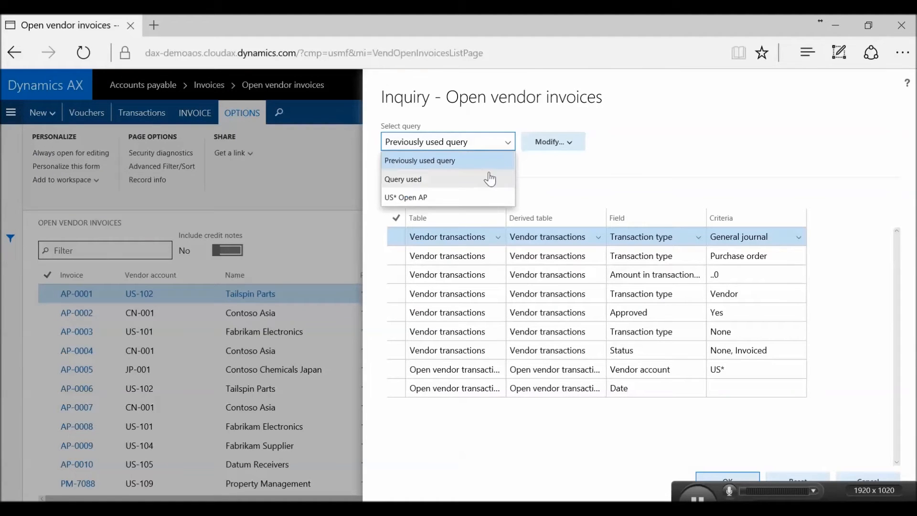
{"action": "left_click", "coordinate": [452, 198]}
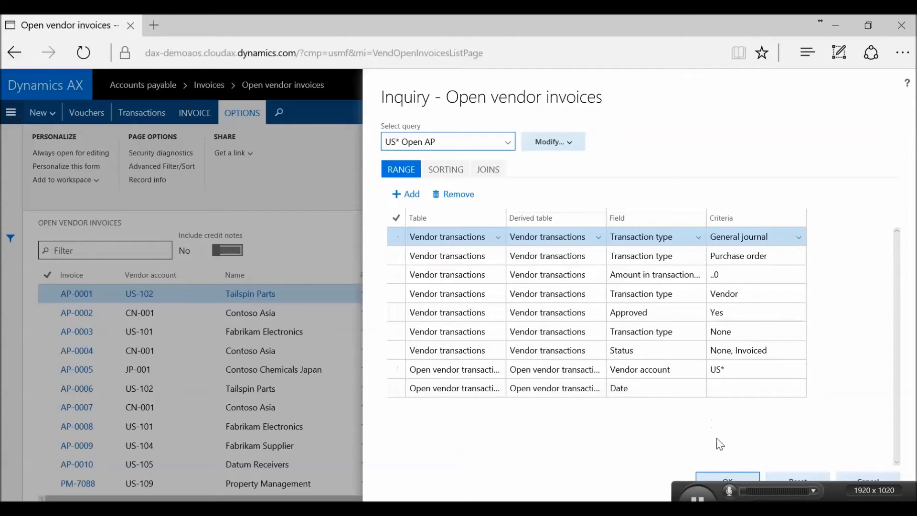
{"action": "left_click", "coordinate": [698, 476]}
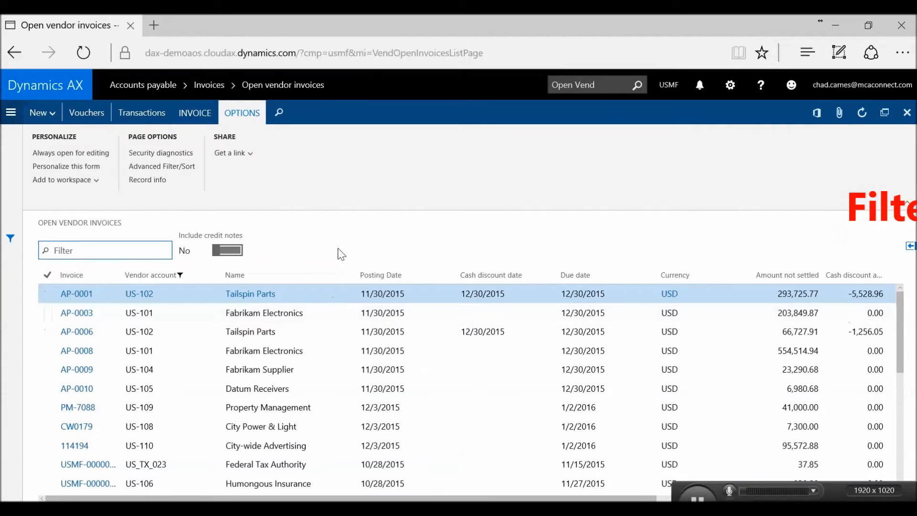
- Add the filtered invoice list to the Vendor payments workspace as a tile named "US* Open vendor invoices"
{"action": "left_click", "coordinate": [114, 184]}
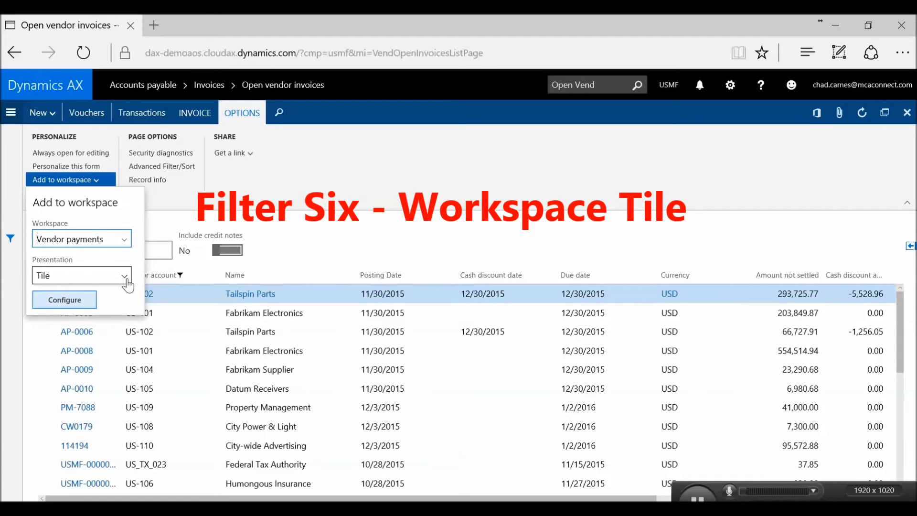
{"action": "left_click", "coordinate": [81, 300]}
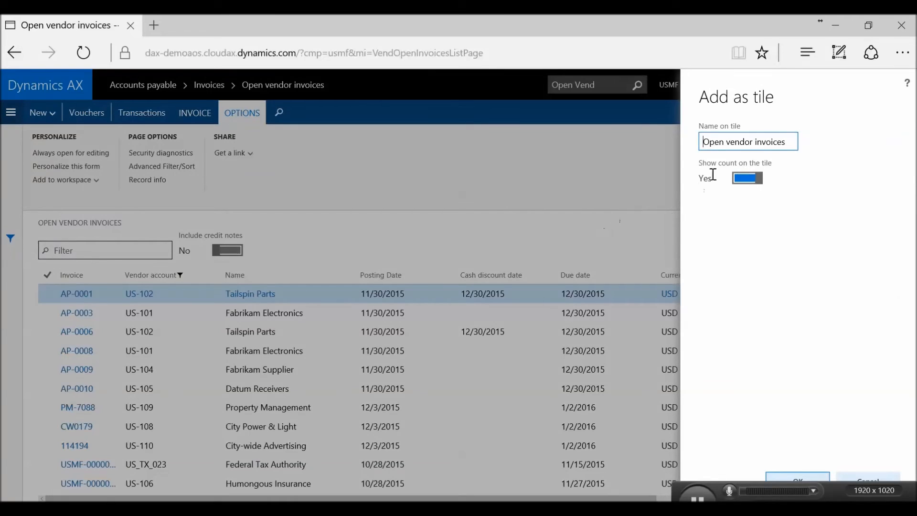
{"action": "type", "text": "US"}
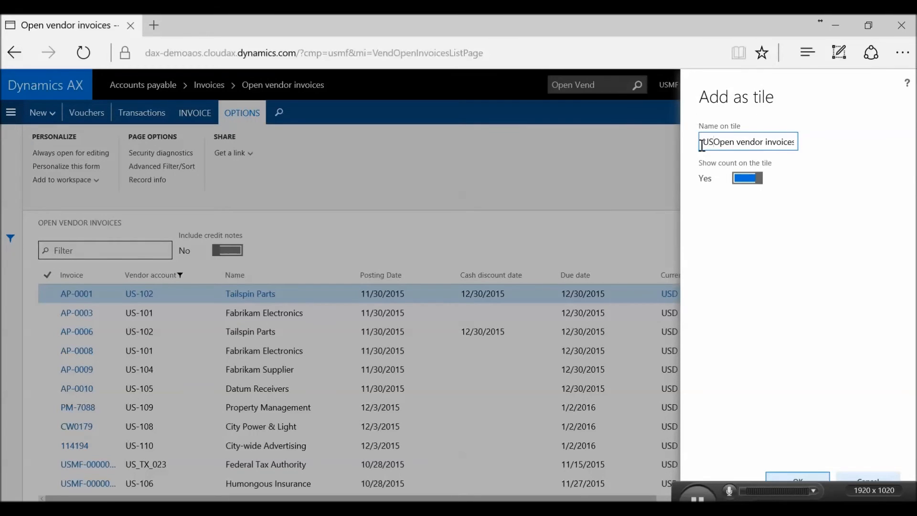
{"action": "type", "text": "*"}
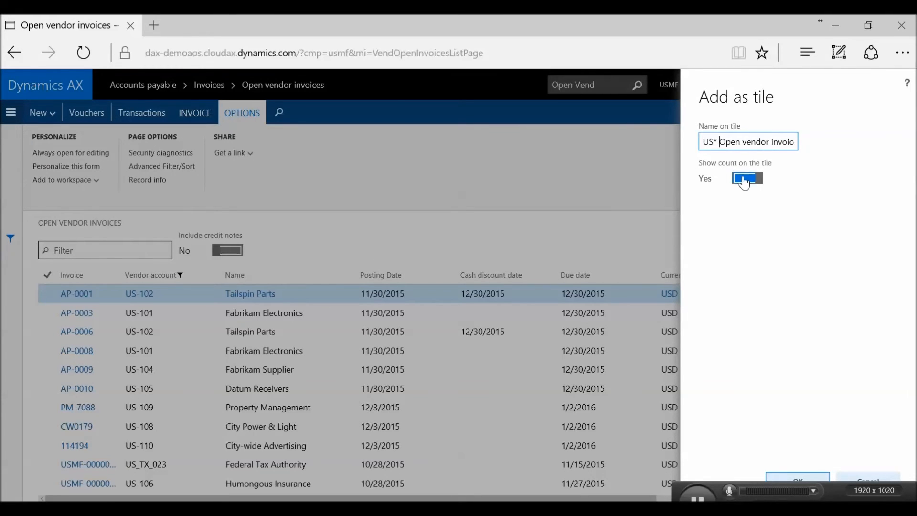
{"action": "left_click", "coordinate": [788, 476]}
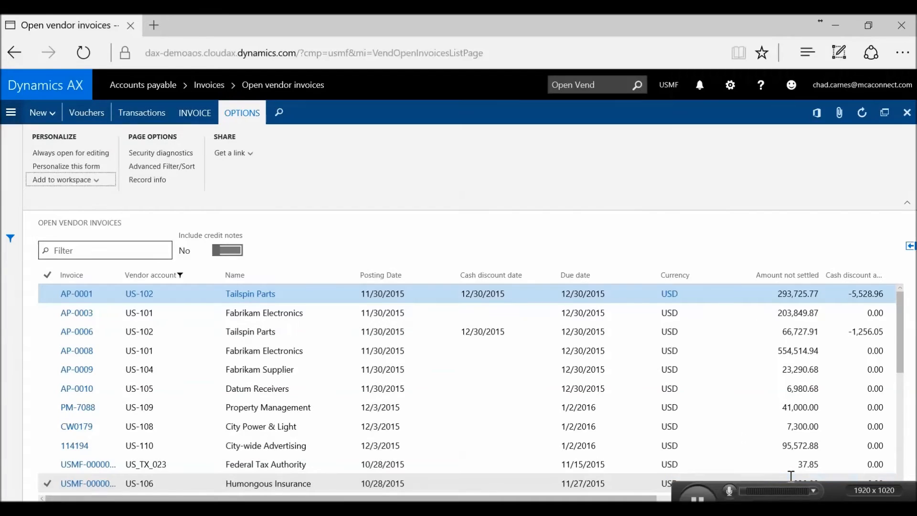
- Configure a List presentation for the Vendor payments workspace and name its tab "US * Open vendor invoices List"
{"action": "left_click", "coordinate": [97, 182]}
{"action": "left_click", "coordinate": [123, 275]}
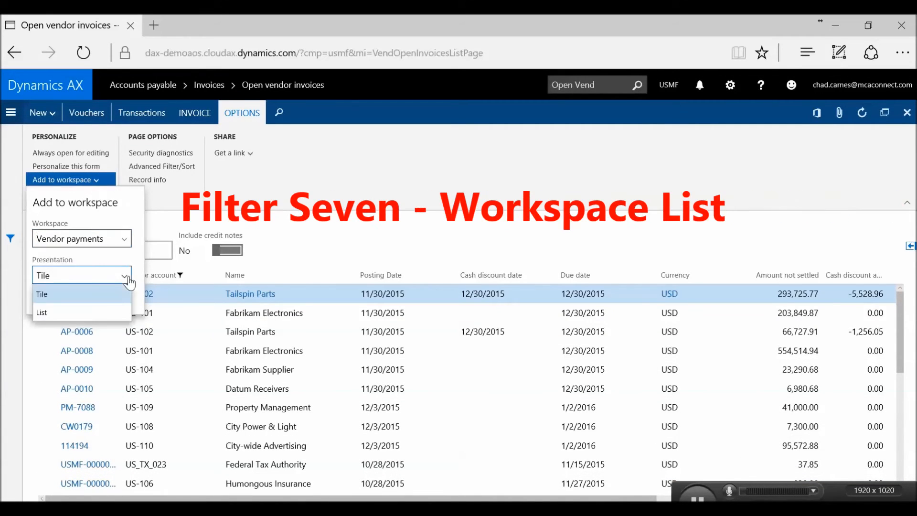
{"action": "left_click", "coordinate": [108, 311]}
{"action": "left_click", "coordinate": [67, 299]}
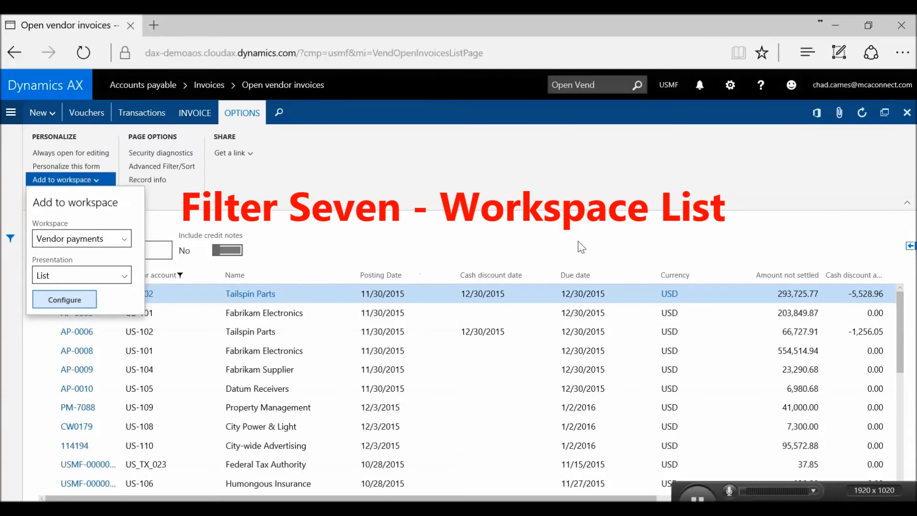
{"action": "type", "text": "US * Open vendor invoic"}
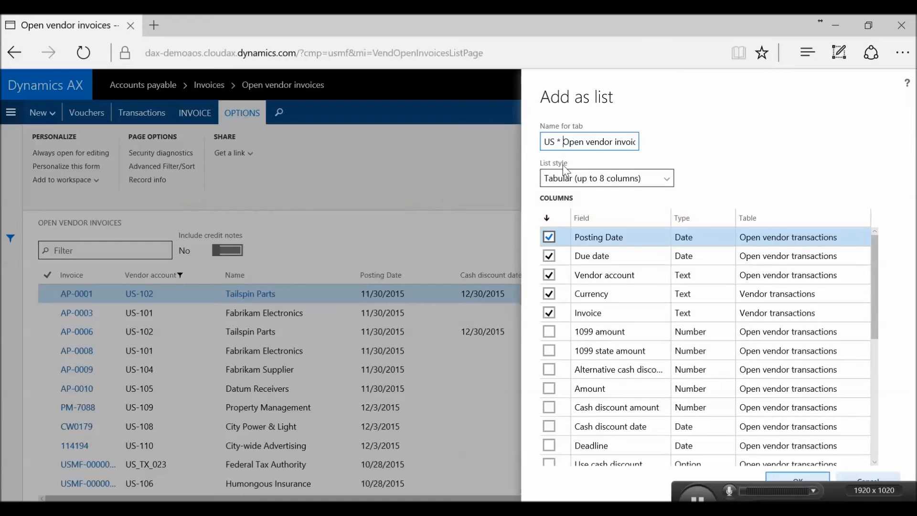
{"action": "key", "text": "End"}
{"action": "type", "text": "List"}
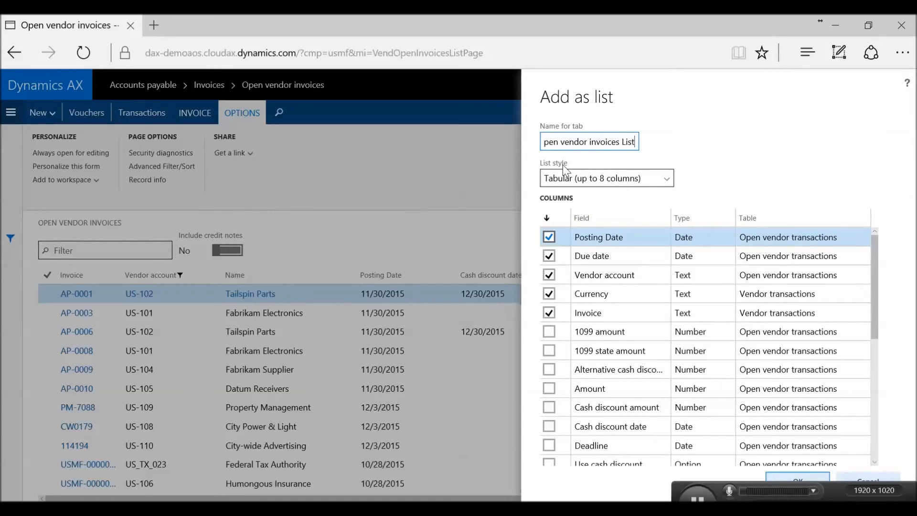
- Include the Amount column from Open vendor transactions and the Date column from Vendor transactions, and add the list to the workspace
{"action": "left_click", "coordinate": [549, 388]}
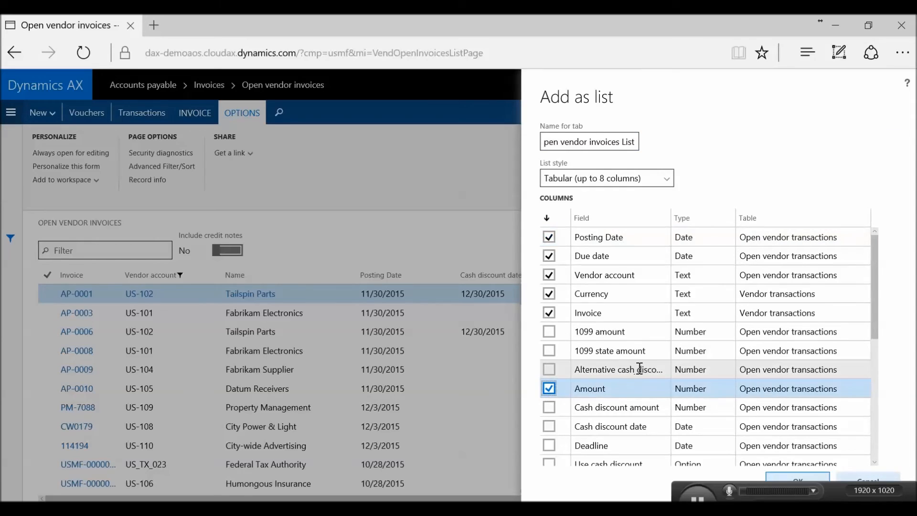
{"action": "scroll", "coordinate": [640, 368], "scroll_direction": "down", "scroll_amount": 2}
{"action": "scroll", "coordinate": [640, 368], "scroll_direction": "down", "scroll_amount": 4}
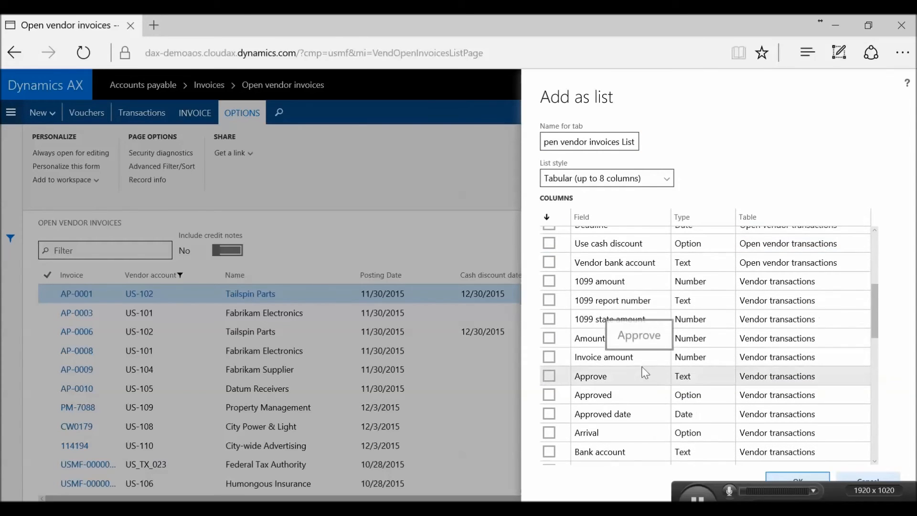
{"action": "scroll", "coordinate": [642, 366], "scroll_direction": "down", "scroll_amount": 3}
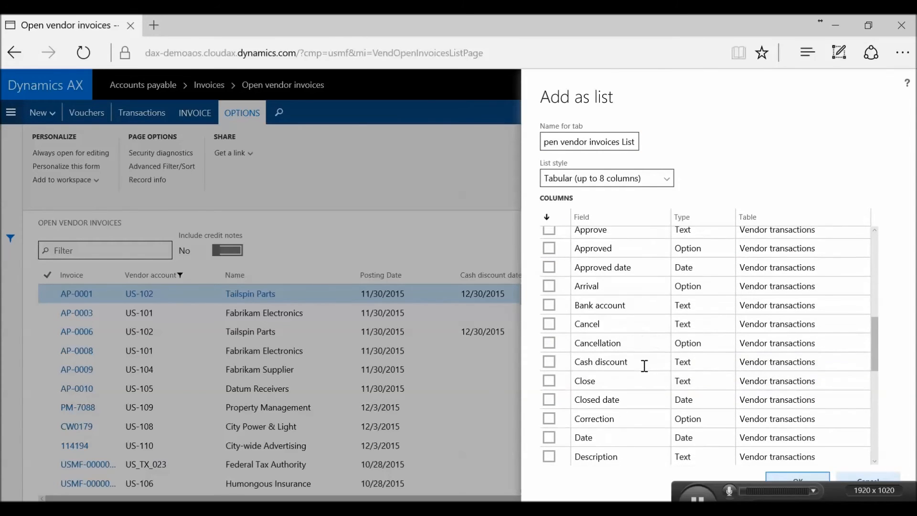
{"action": "left_click", "coordinate": [549, 437]}
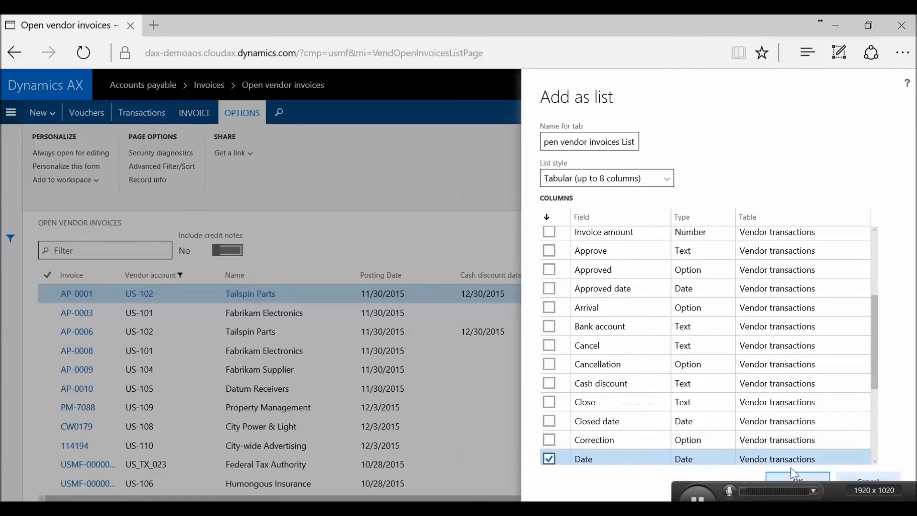
{"action": "left_click", "coordinate": [811, 483]}
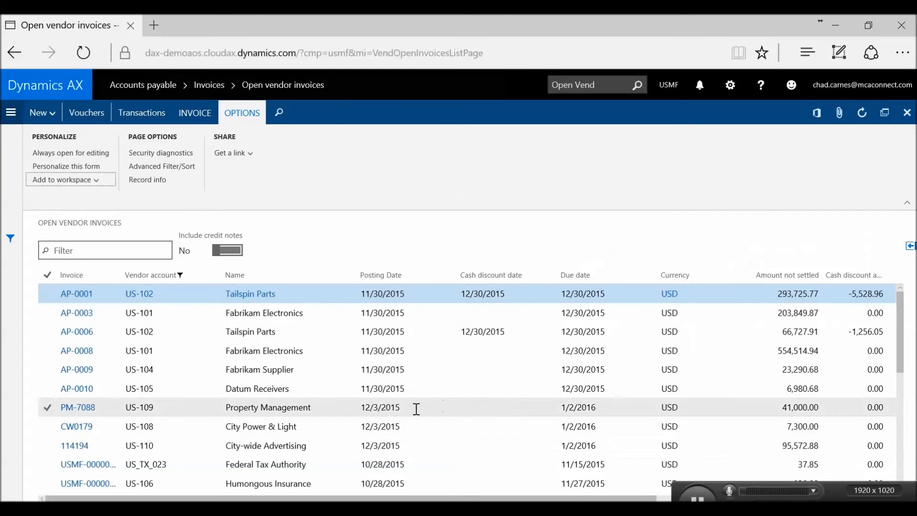
- Find and open the Accounts payable Vendor payments workspace and view the invoices behind the "US* Open vendor invoices" tile
{"action": "left_click", "coordinate": [603, 85]}
{"action": "type", "text": "Vendor Payment"}
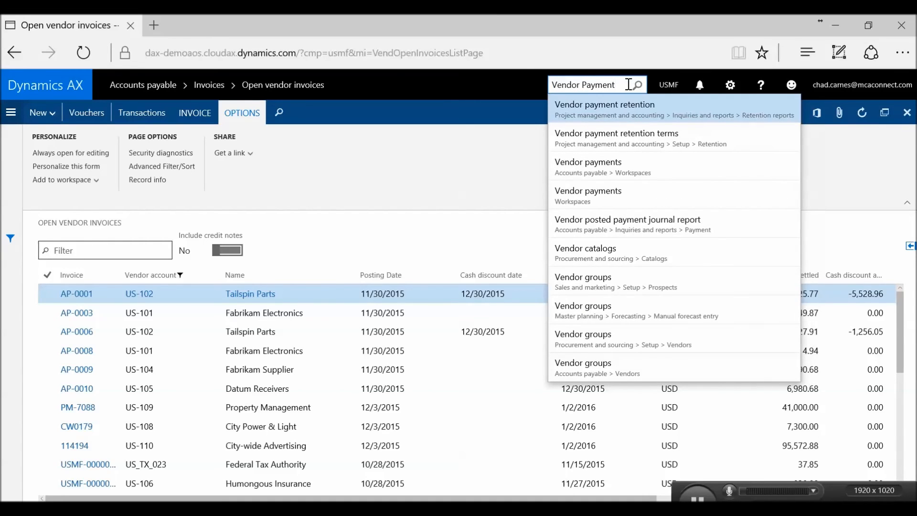
{"action": "left_click", "coordinate": [618, 172]}
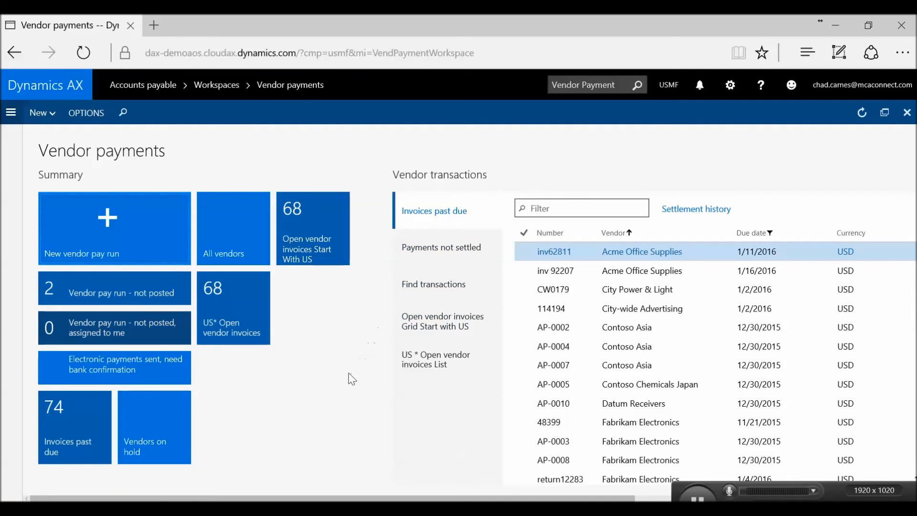
{"action": "left_click", "coordinate": [222, 319]}
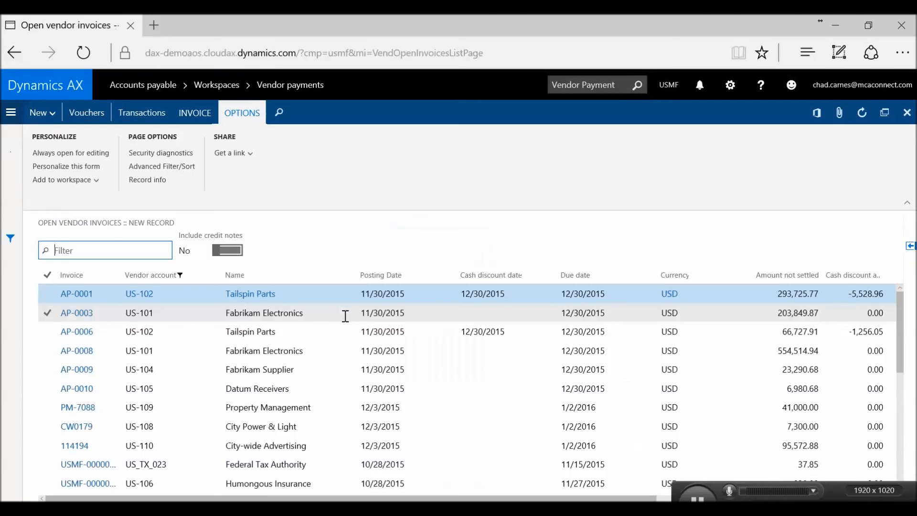
- Return to the Vendor payments workspace and examine the columns and rows of the "US * Open vendor invoices List" tab
{"action": "left_click", "coordinate": [14, 52]}
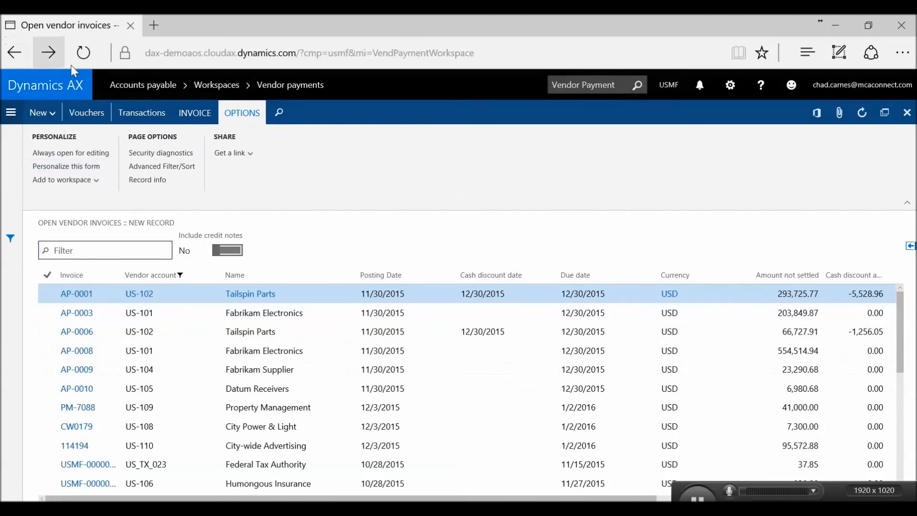
{"action": "left_click", "coordinate": [462, 358]}
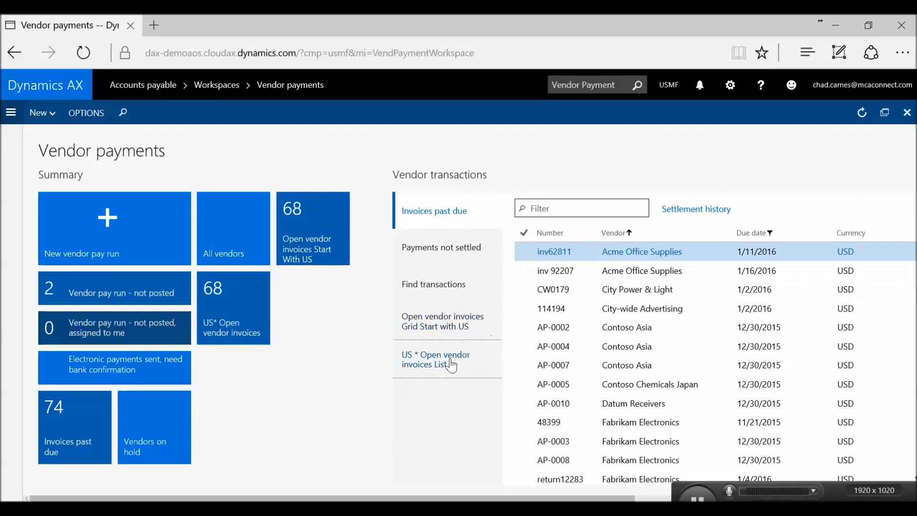
{"action": "left_click_drag", "start_coordinate": [555, 499], "coordinate": [768, 499]}
{"action": "scroll", "coordinate": [647, 341], "scroll_direction": "down", "scroll_amount": 3}
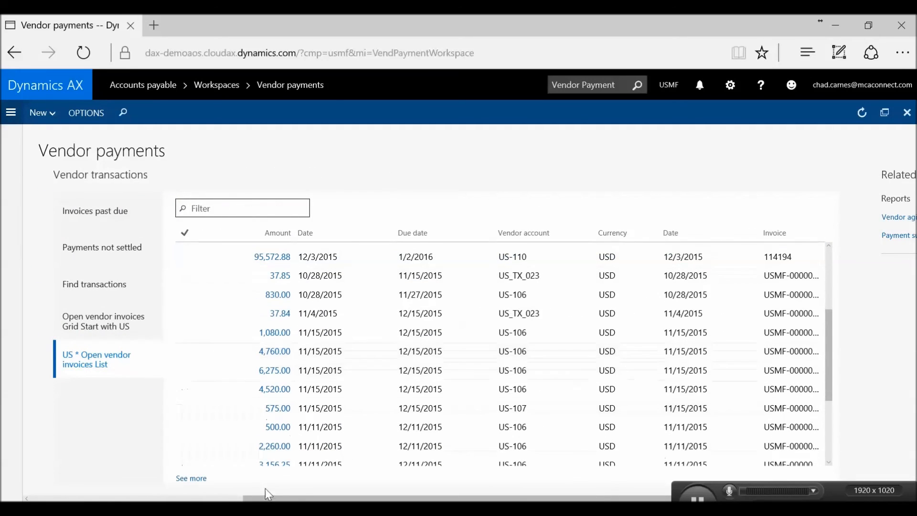